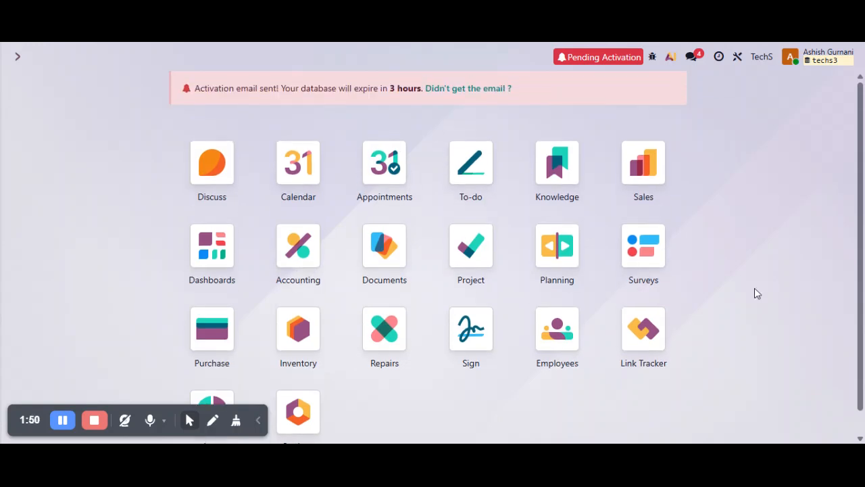
Step: Open the Laptop product from the Sales products list to examine its tracking and warranty settings
scroll(757, 293, down, 1)
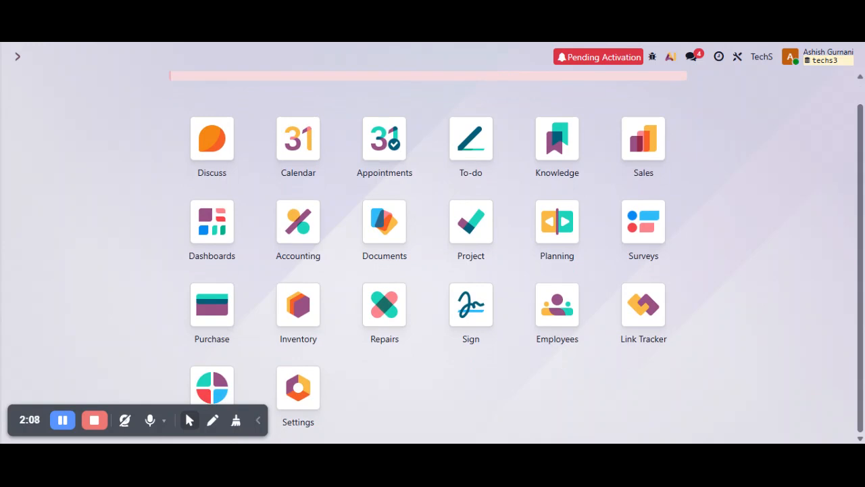
text(prod)
key(Return)
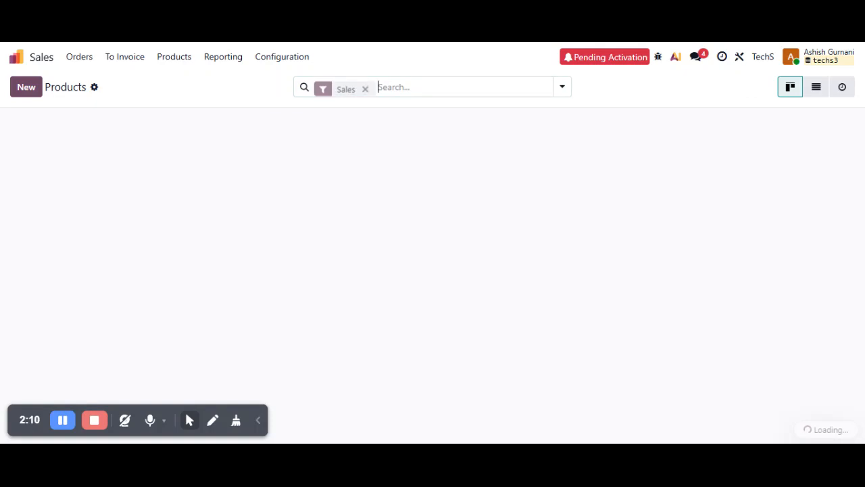
click(347, 164)
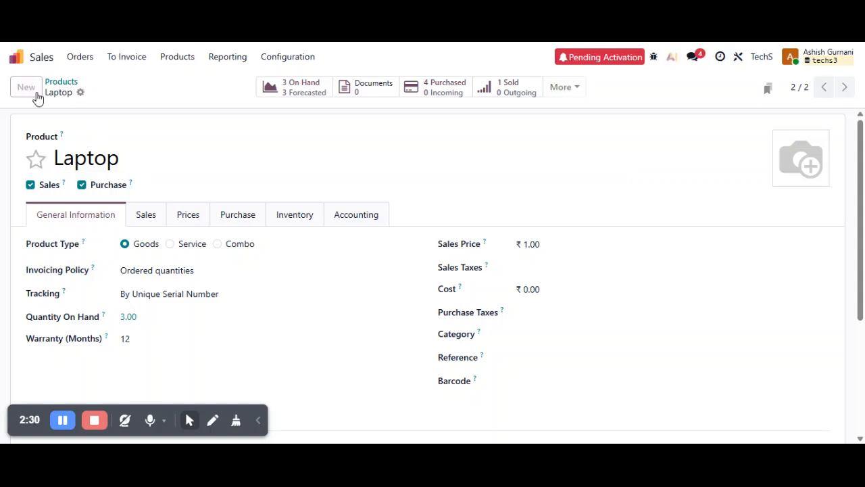
Step: Create a new product named Mobile and save it
click(26, 87)
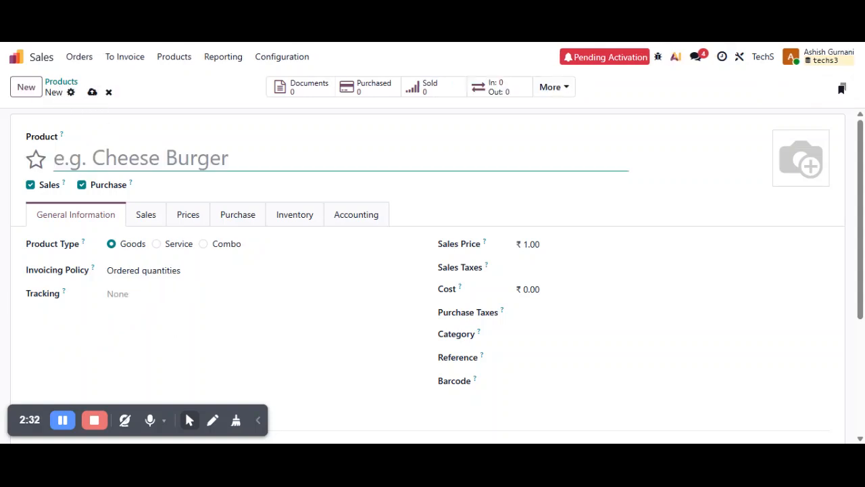
text(Mobile)
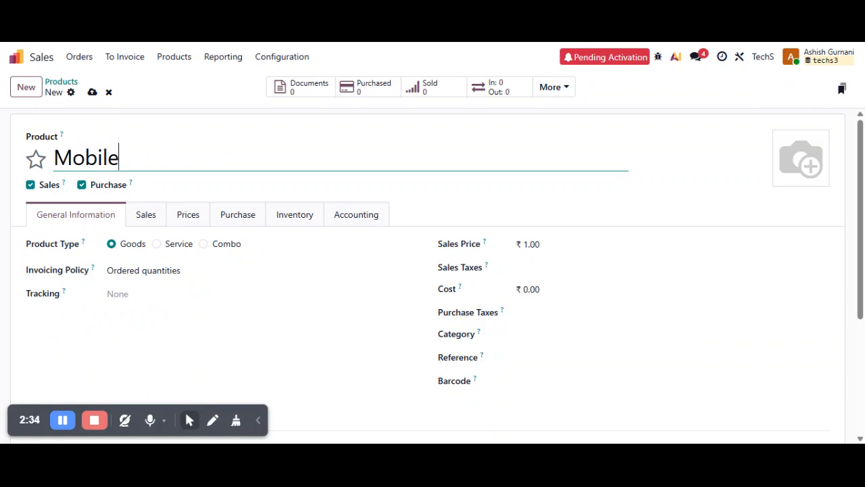
click(91, 94)
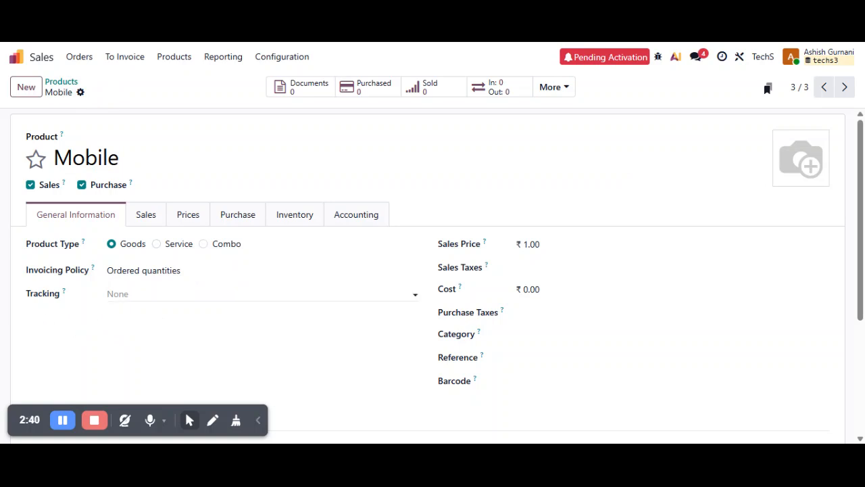
Step: Try tracking the Mobile product By Unique Serial Number, examine its warranty field, and discard the change
click(128, 294)
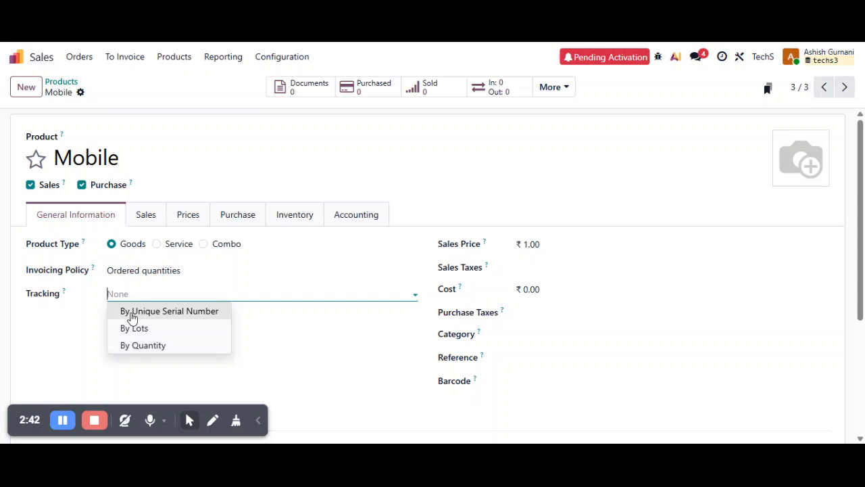
click(132, 311)
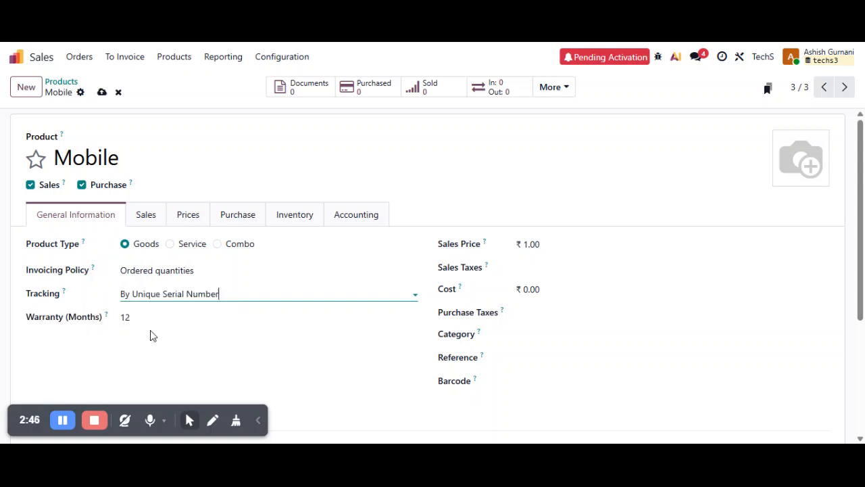
key(Tab)
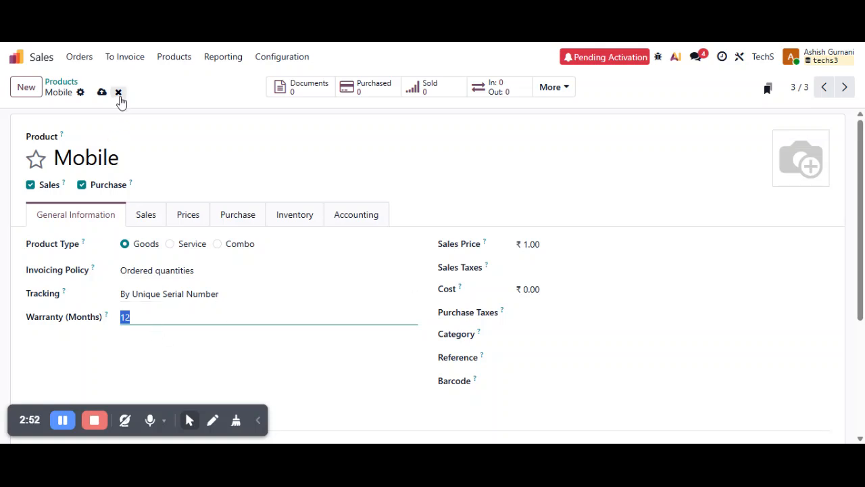
click(118, 92)
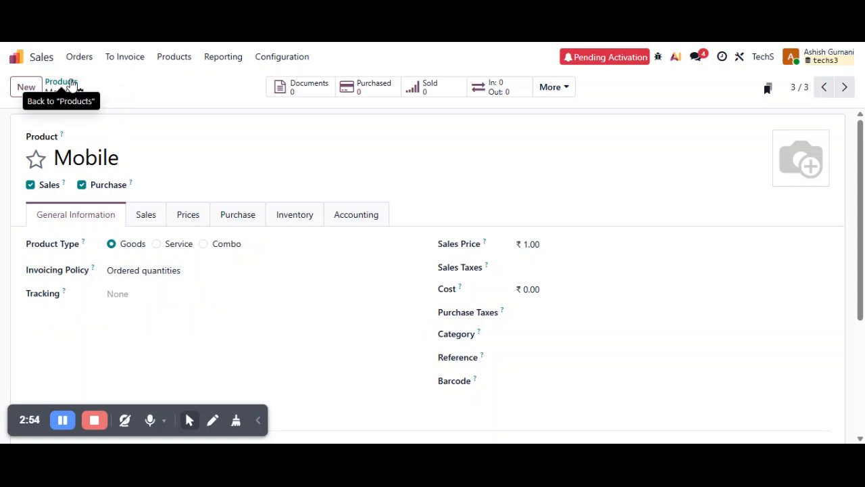
Step: Return to the products list and reopen the Laptop product
click(64, 82)
click(323, 159)
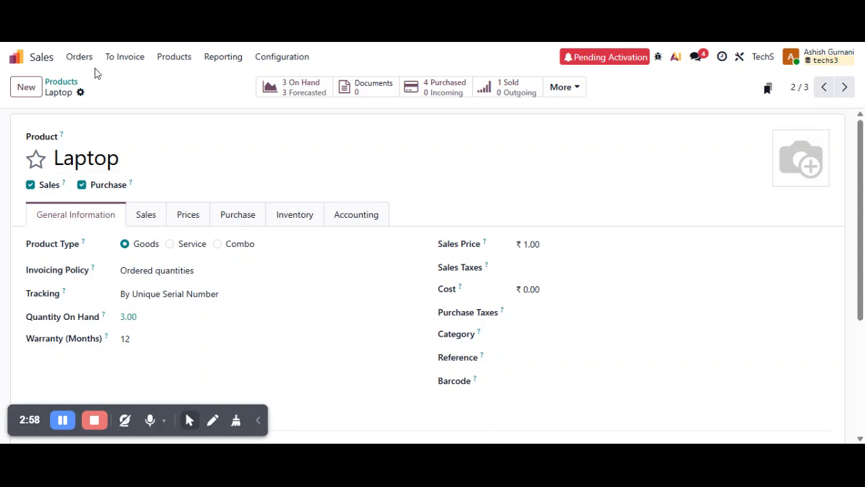
Step: Switch to the Purchase app and start a new request for quotation with TechS as the vendor
click(17, 57)
text(purch)
key(Return)
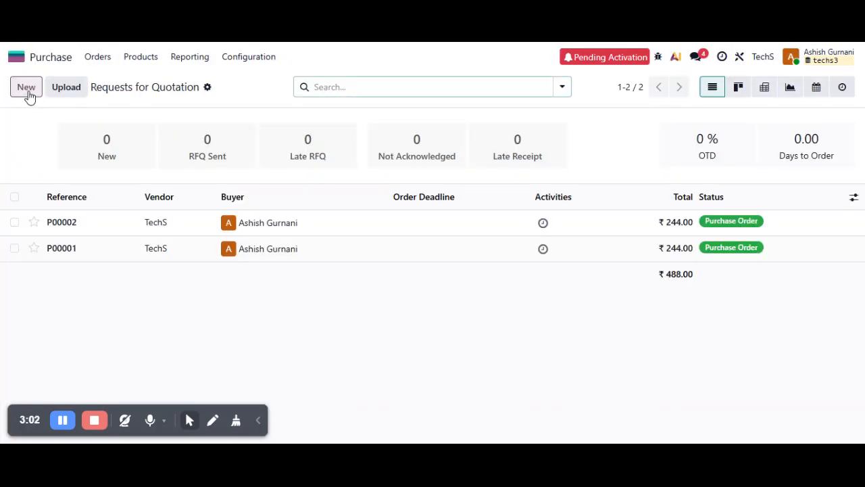
click(26, 87)
click(184, 211)
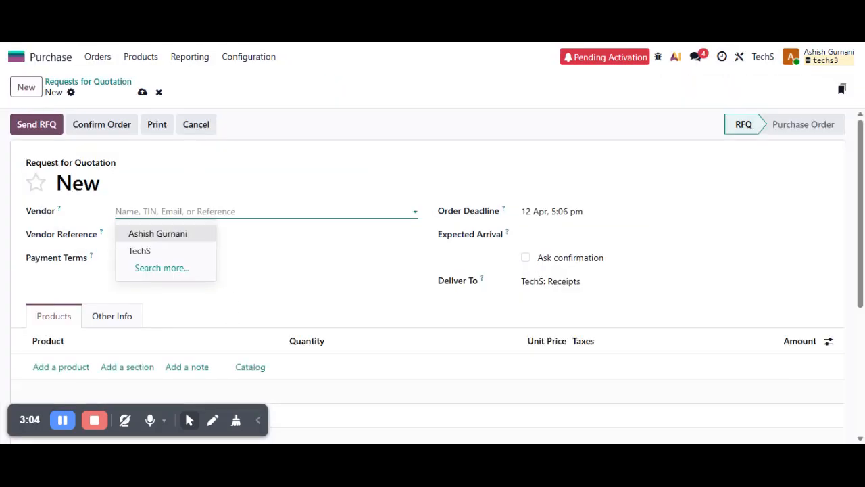
click(182, 251)
Step: Add a Laptop line with quantity 2 and unit price 1000, and confirm the order
click(49, 382)
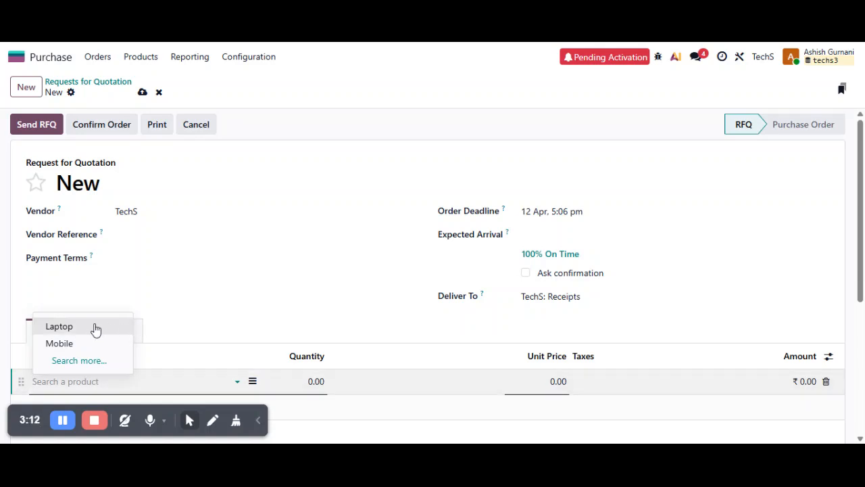
click(95, 329)
click(306, 394)
text(2)
click(524, 396)
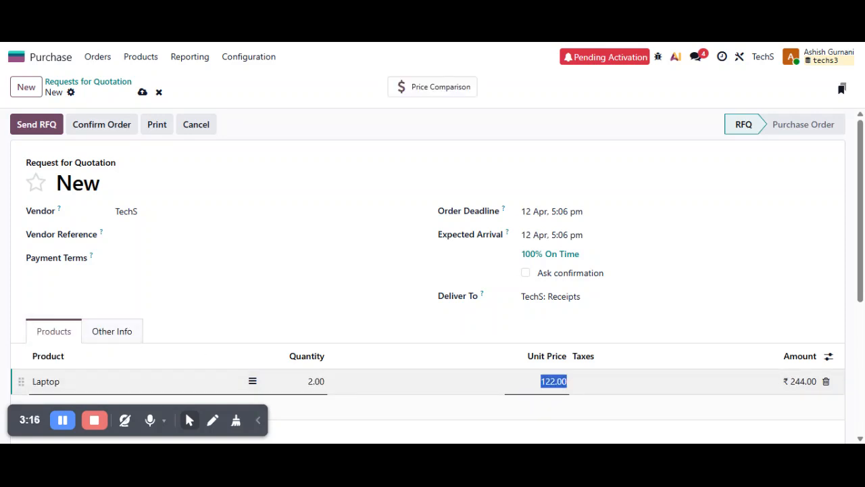
text(1000)
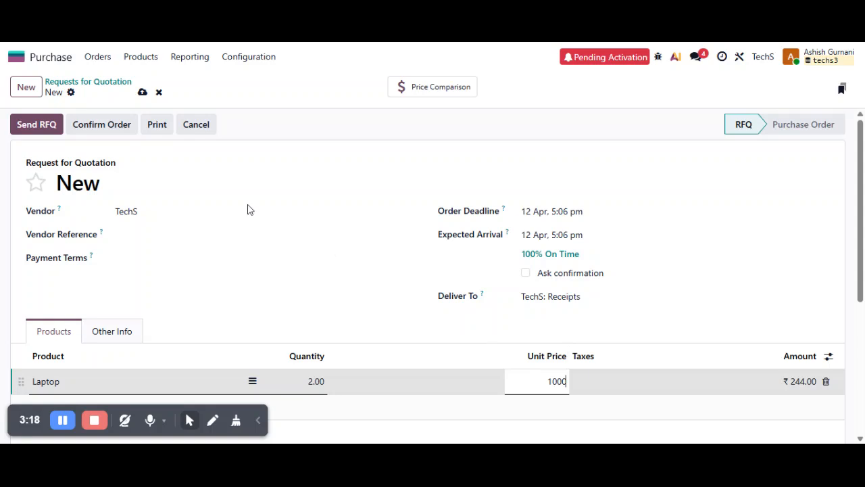
click(119, 130)
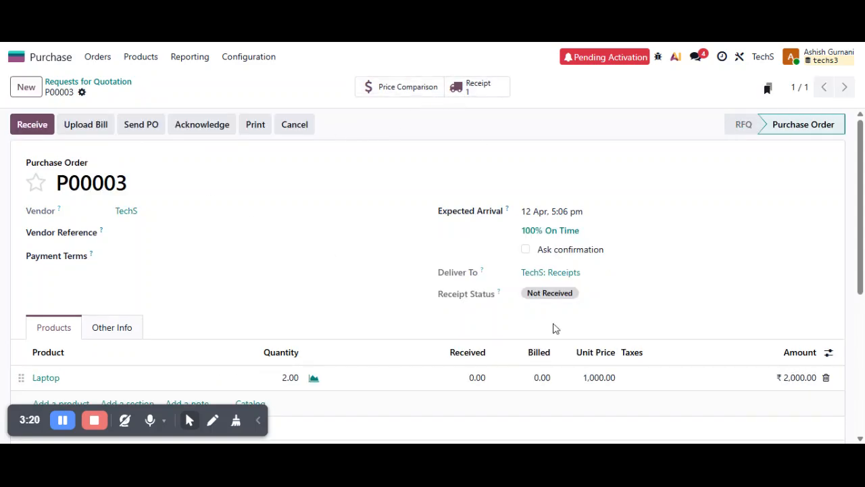
Step: Generate serial numbers for both laptops on the purchase order's receipt, save them, and validate the receipt
scroll(297, 230, down, 1)
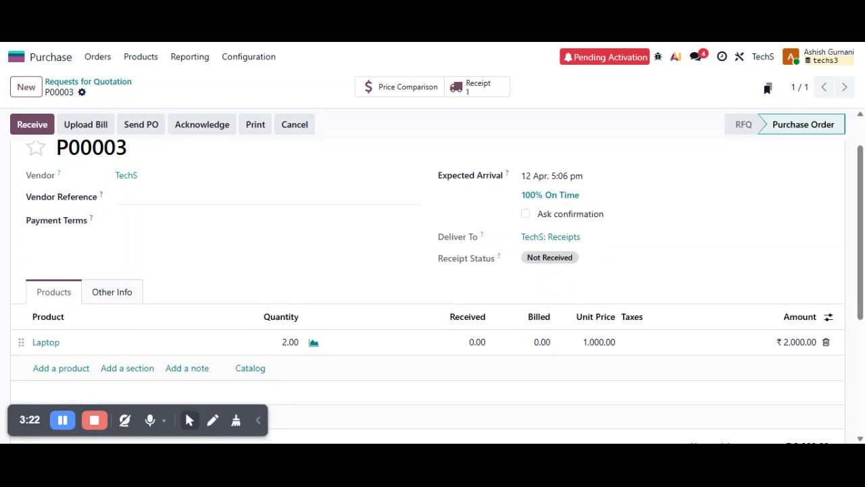
scroll(411, 116, down, 3)
click(478, 88)
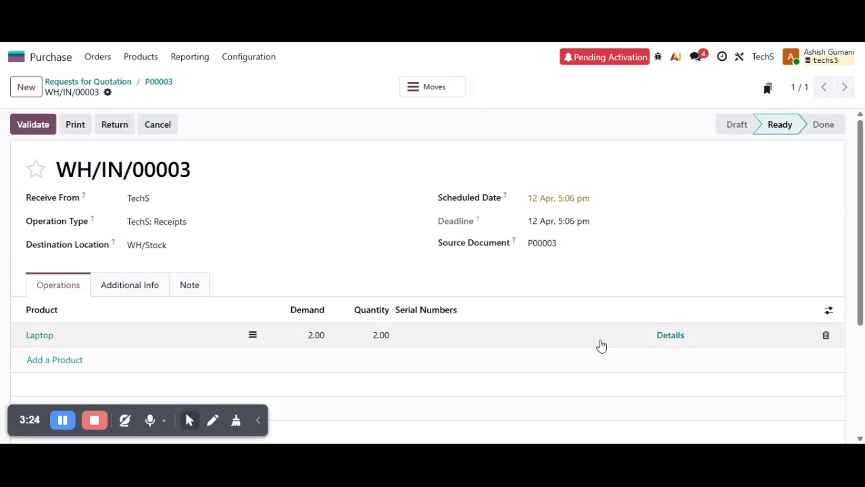
click(672, 336)
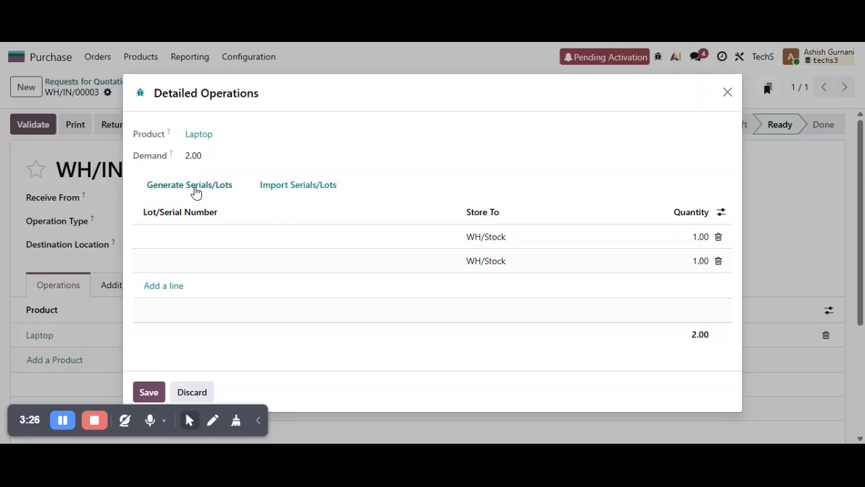
click(195, 192)
click(264, 309)
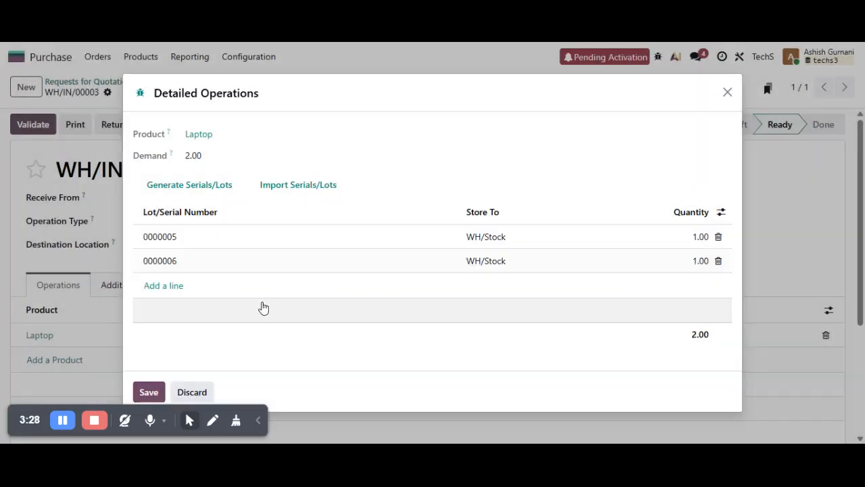
click(149, 391)
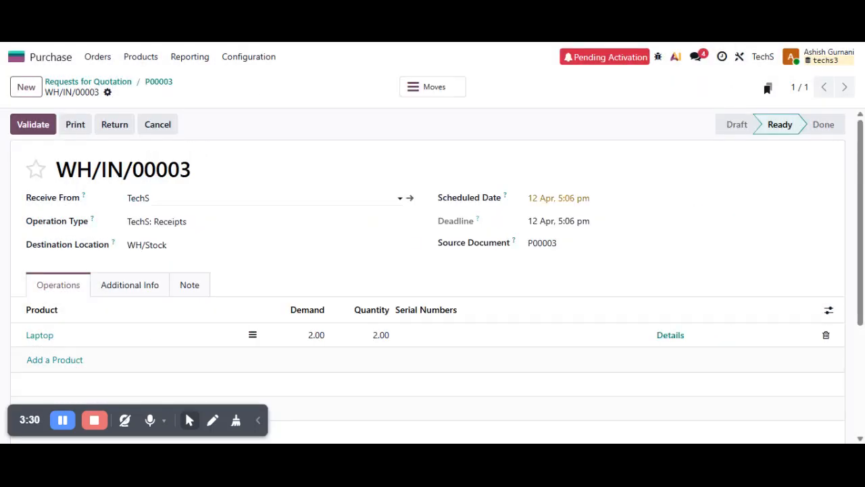
click(32, 124)
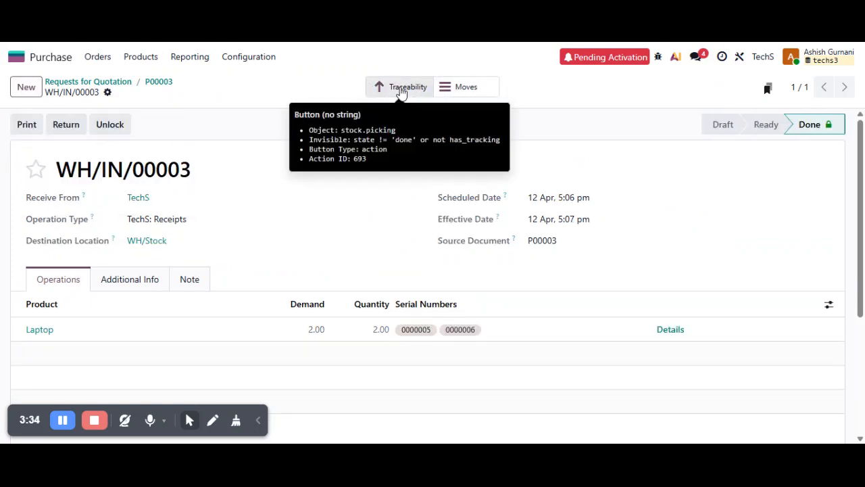
Step: Review the validated receipt's detailed stock moves and return to the receipt
click(448, 97)
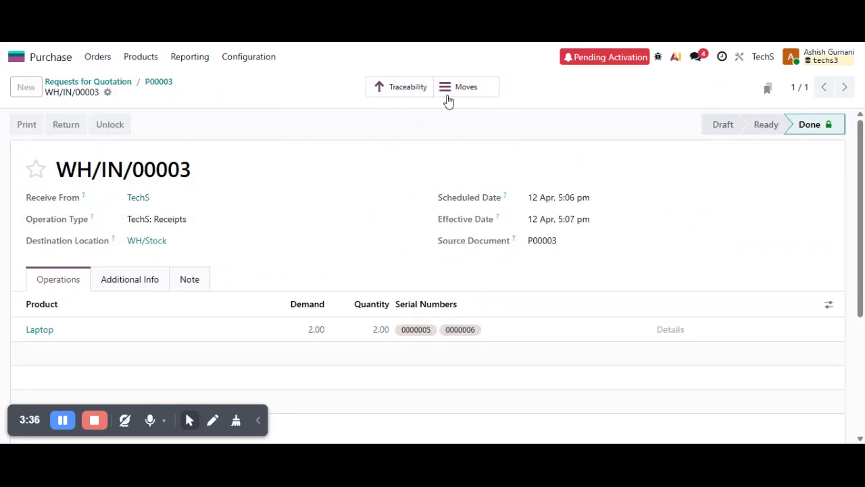
click(114, 82)
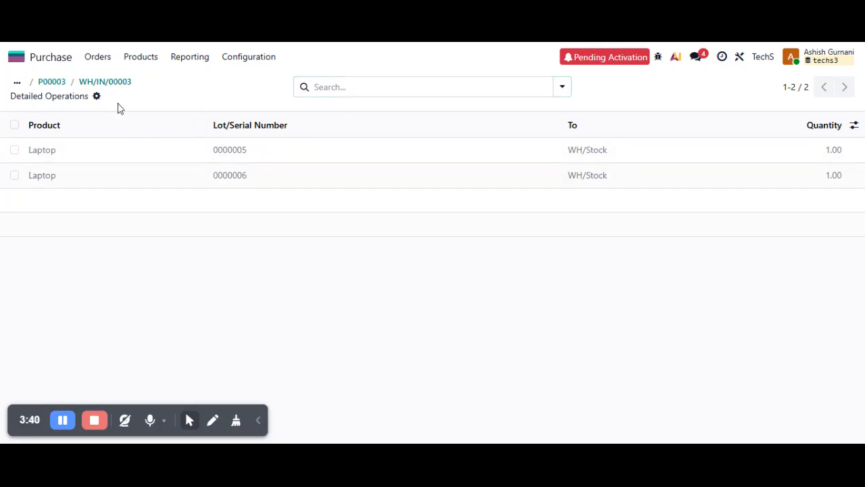
click(121, 83)
Step: Open the receipt's traceability report and examine the warranty fields on serial number 0000005
click(375, 95)
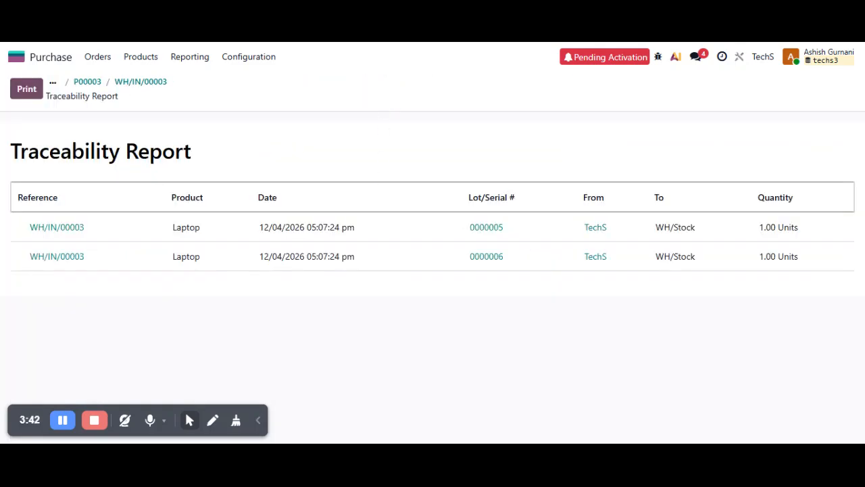
click(491, 230)
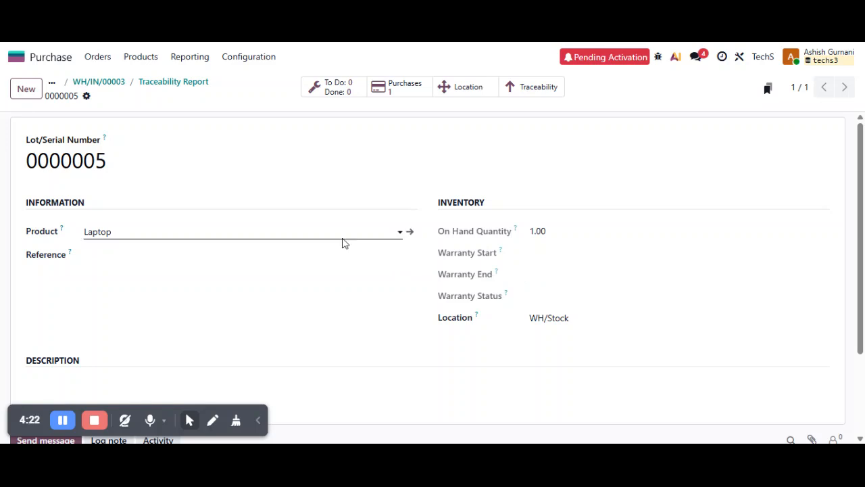
Step: Follow the serial number to its product, and reopen Laptop from the products list to check its warranty period
click(409, 231)
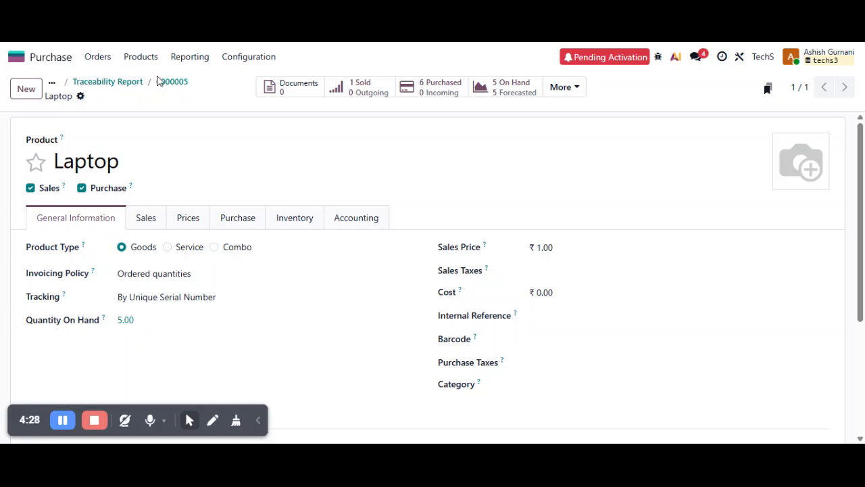
click(139, 57)
click(149, 83)
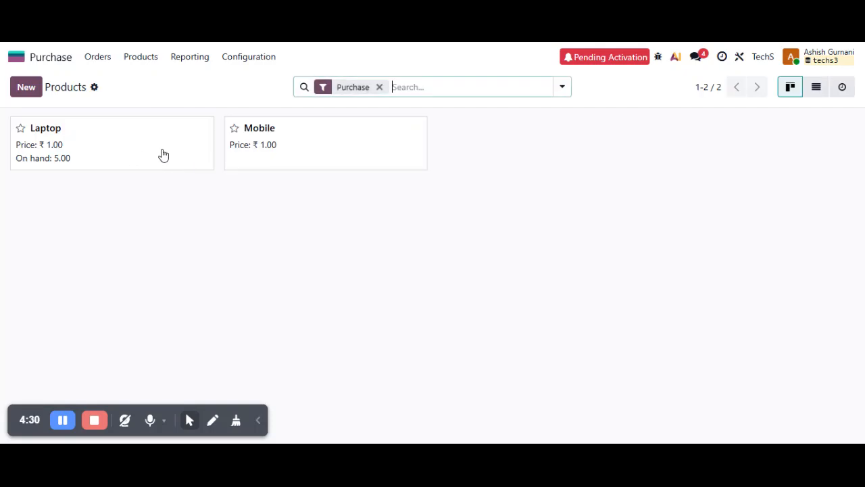
click(147, 156)
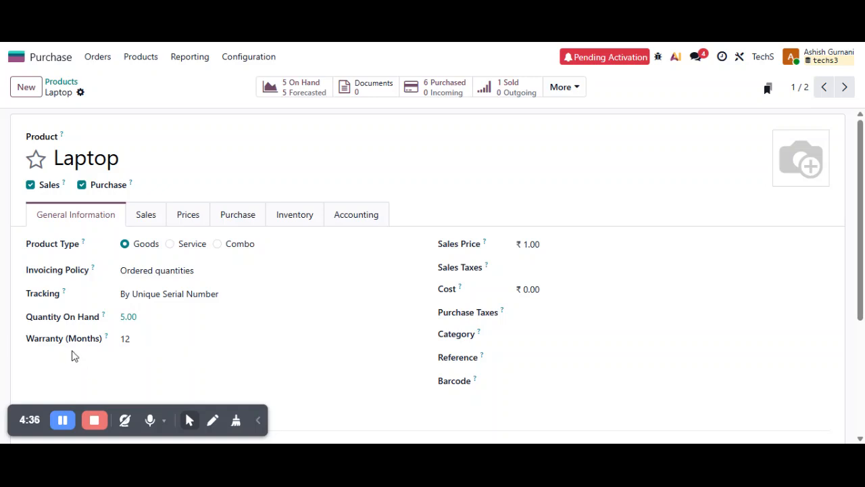
drag(25, 342, 109, 342)
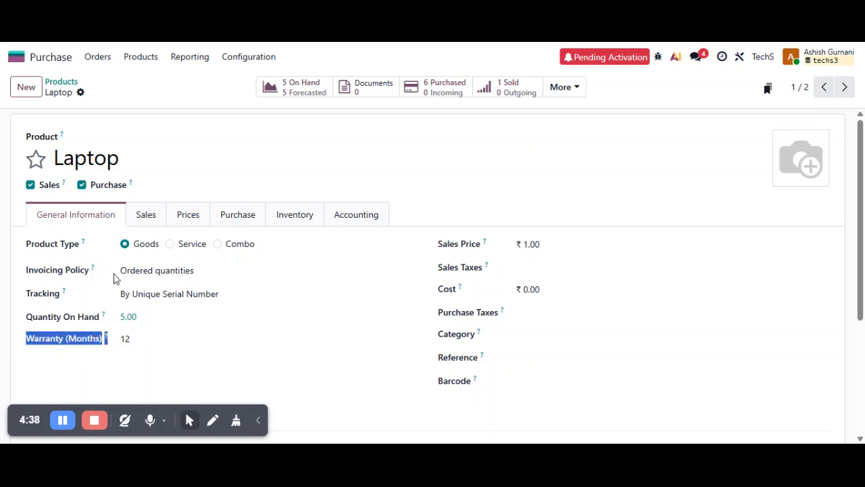
Step: Reopen the newest purchase order's receipt from the requests for quotation and display its traceability report
click(126, 61)
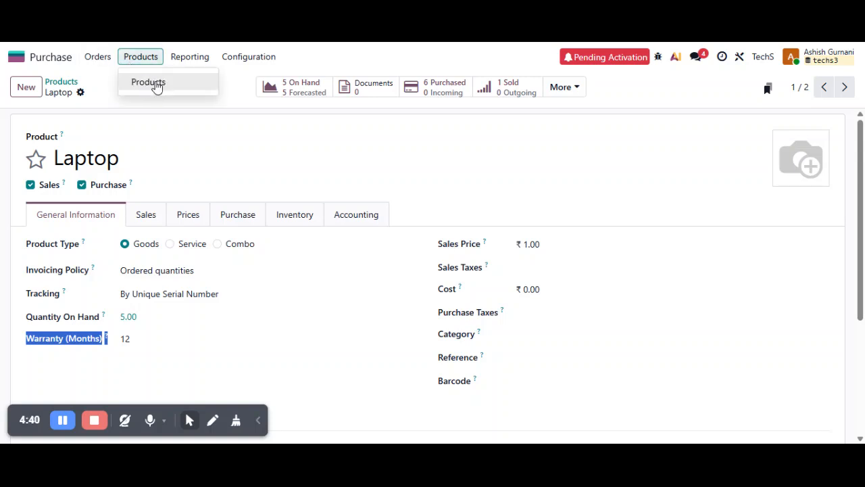
click(152, 83)
click(97, 57)
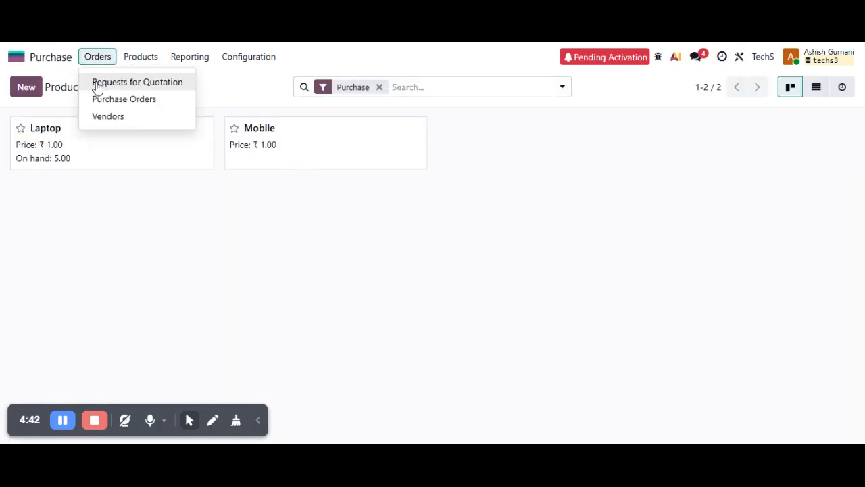
click(96, 83)
click(124, 225)
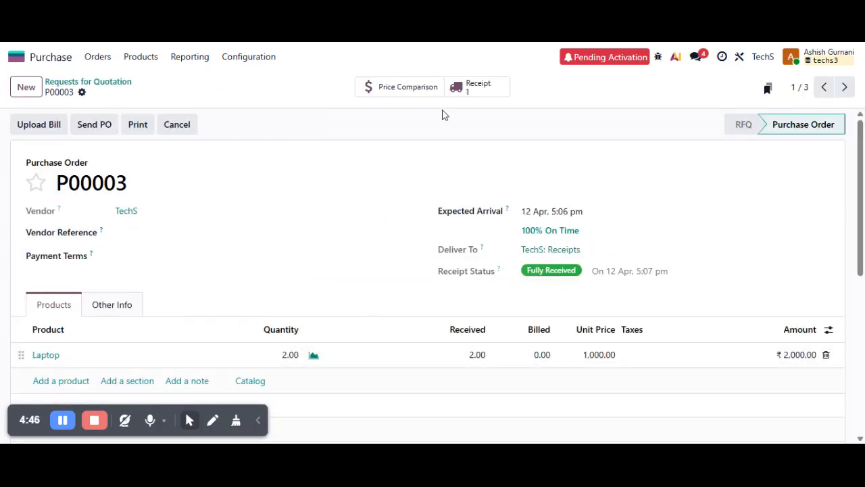
click(464, 94)
click(399, 87)
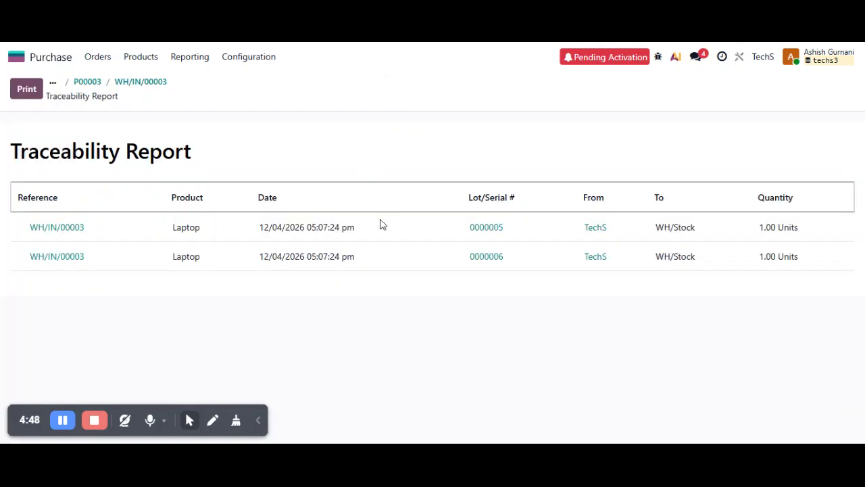
Step: Open serial number 0000005 from the traceability report to check its warranty start, end and status before any sale
click(489, 226)
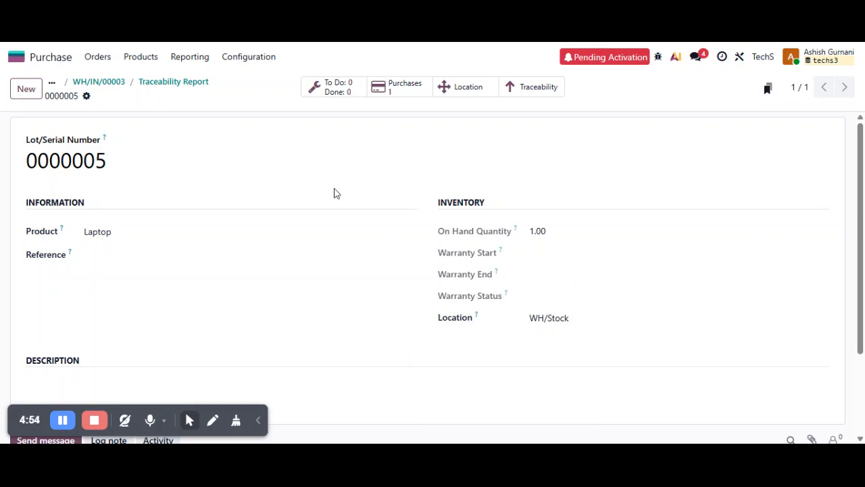
Step: Switch to Sales, create a new quotation and select the individual customer
click(32, 60)
text(s)
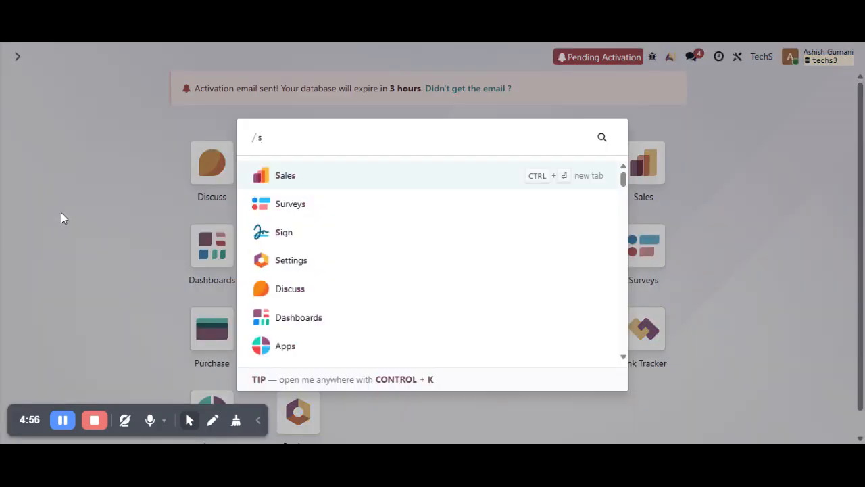
text(a)
key(Return)
click(29, 89)
click(171, 196)
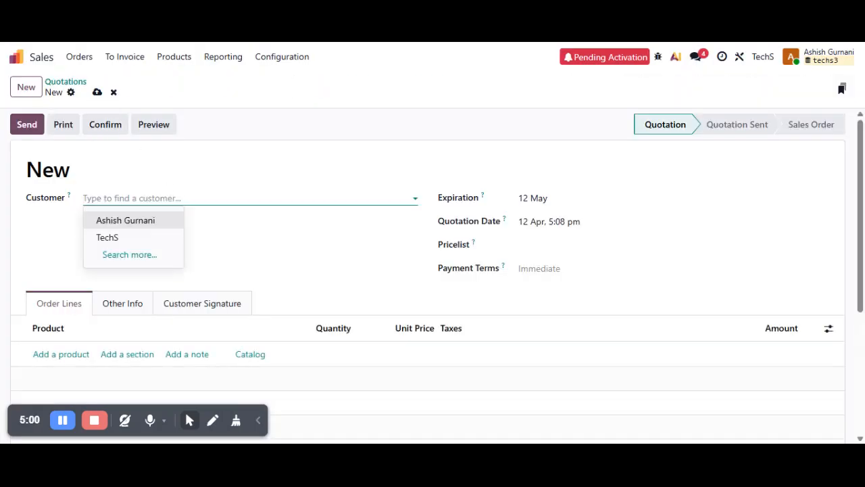
click(150, 223)
Step: Add Laptop to the order lines with quantity 1.00, and save and confirm the quotation
click(61, 354)
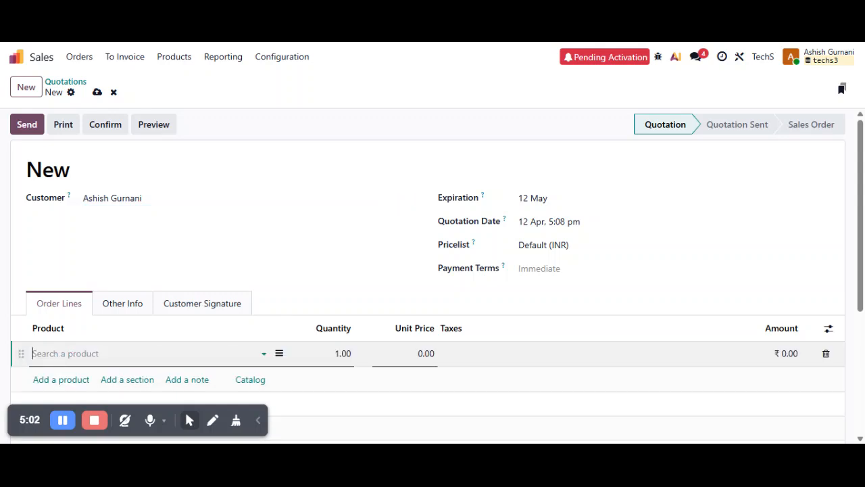
click(67, 390)
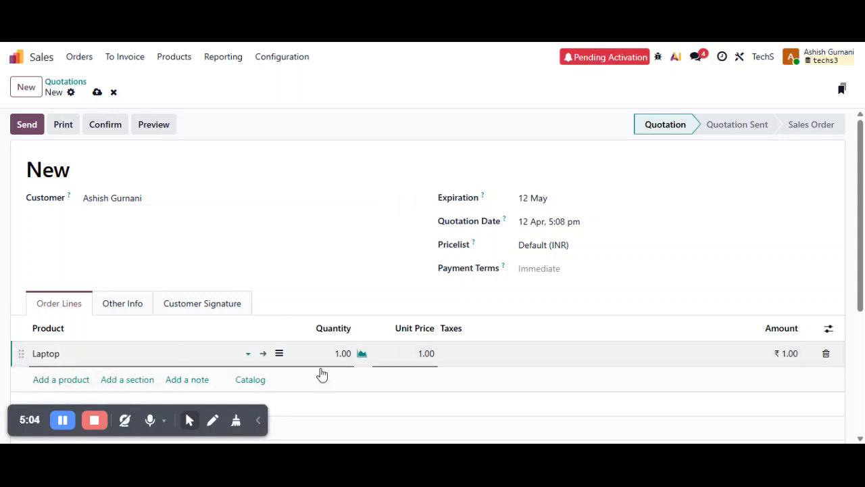
click(97, 92)
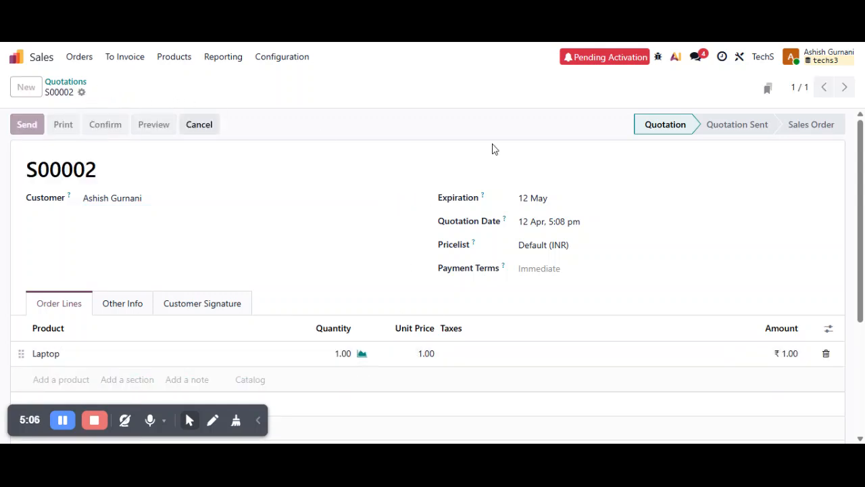
Step: Open the sales order's delivery, replace the laptop's assigned serial number with 0000005, and validate the delivery
click(443, 85)
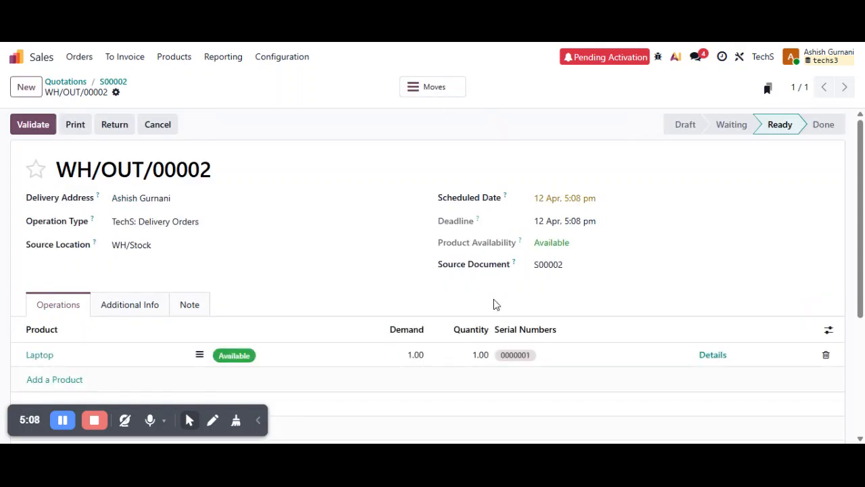
click(561, 353)
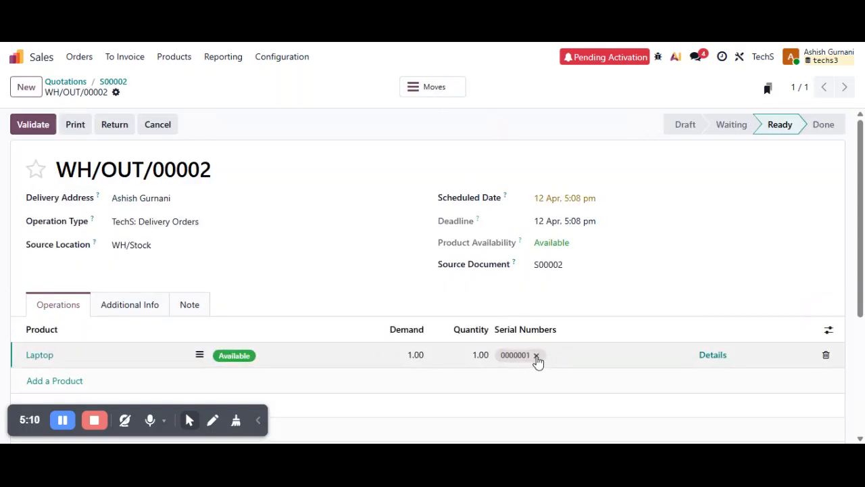
click(536, 356)
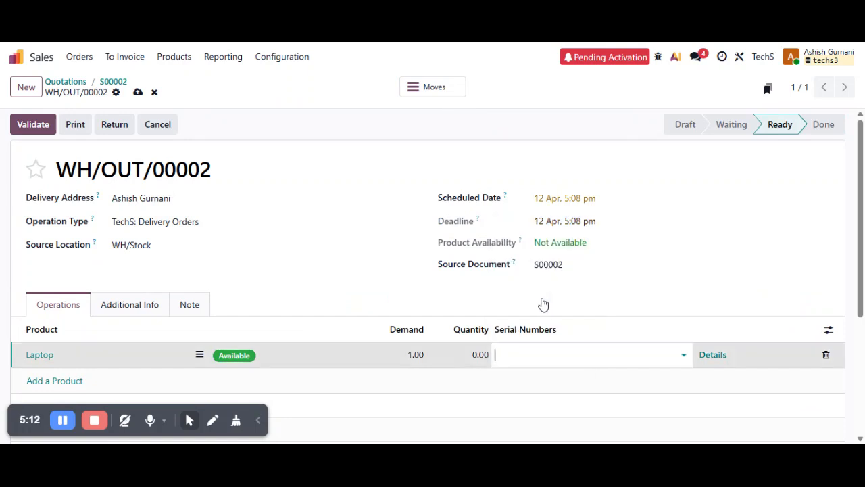
click(138, 93)
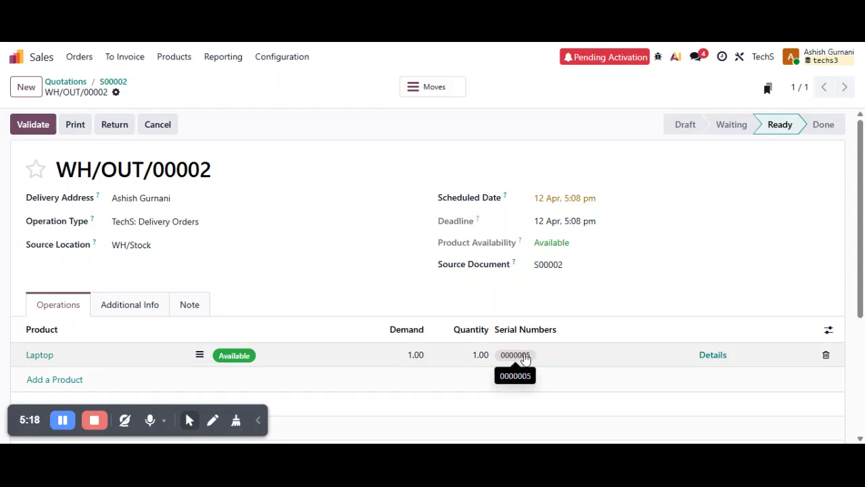
click(30, 126)
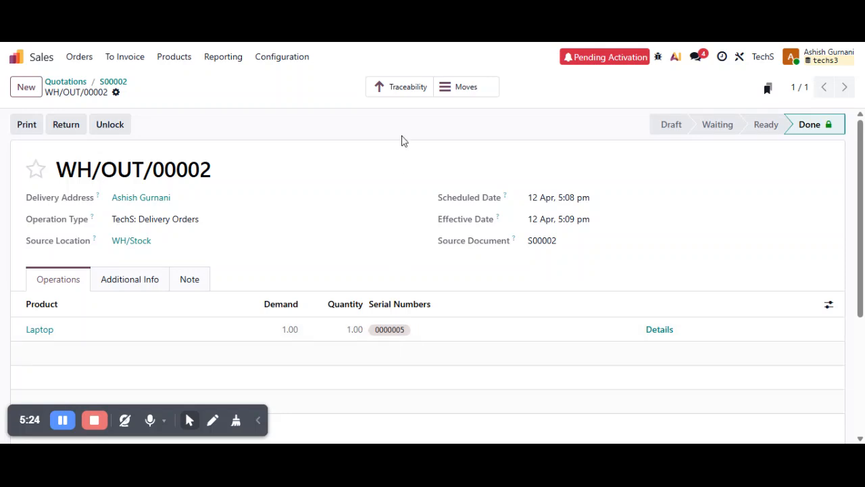
Step: Open serial number 0000005 from the delivery's traceability report and examine its warranty start, end and status
click(401, 94)
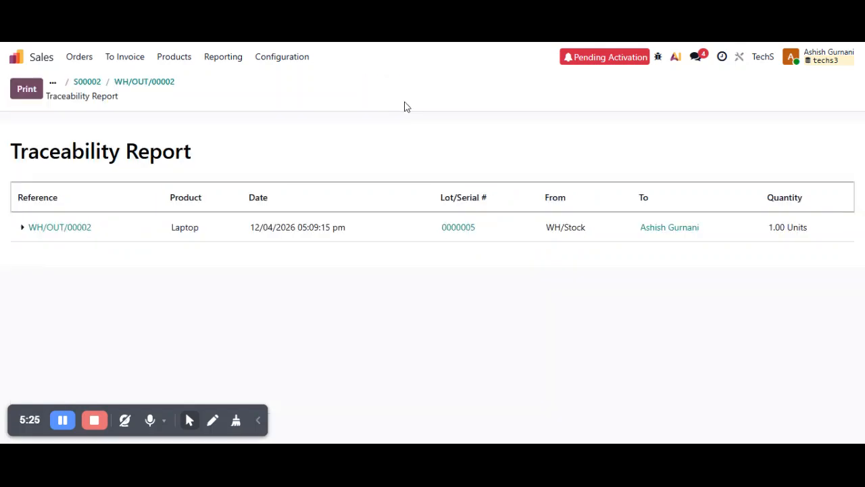
click(458, 227)
drag(579, 256, 529, 253)
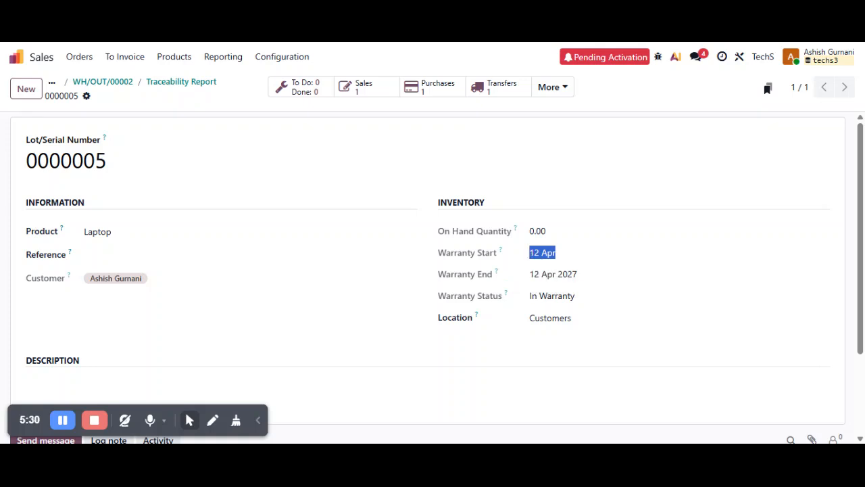
drag(578, 275, 529, 274)
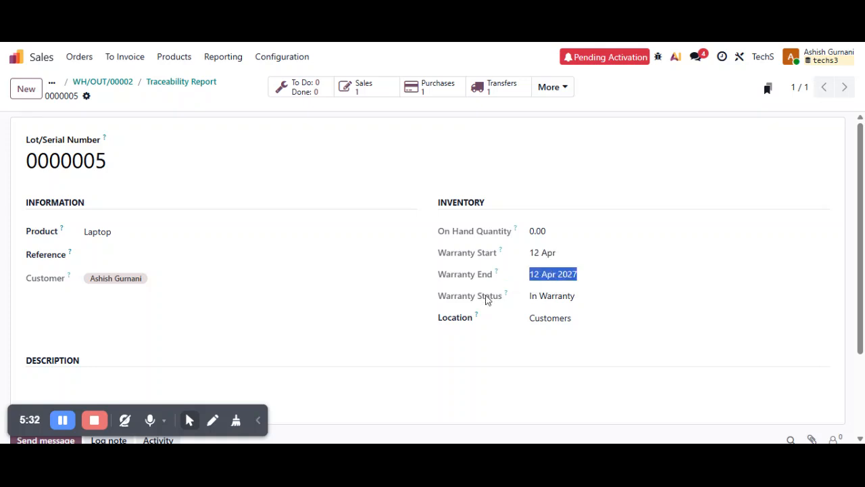
drag(588, 298, 526, 301)
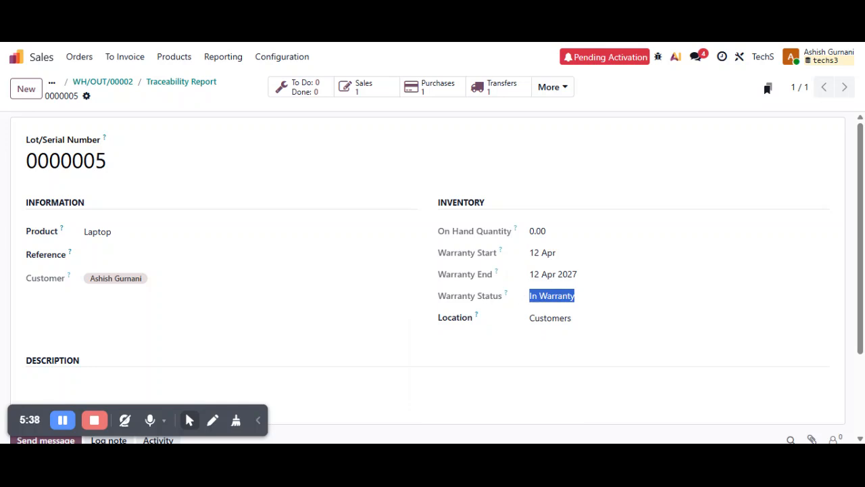
click(233, 102)
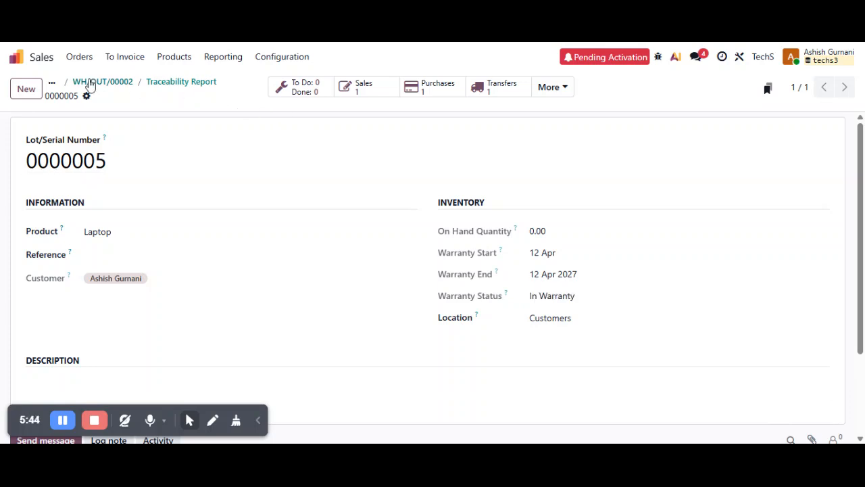
Step: Switch to Repairs, create a new repair order and select the individual customer
click(17, 58)
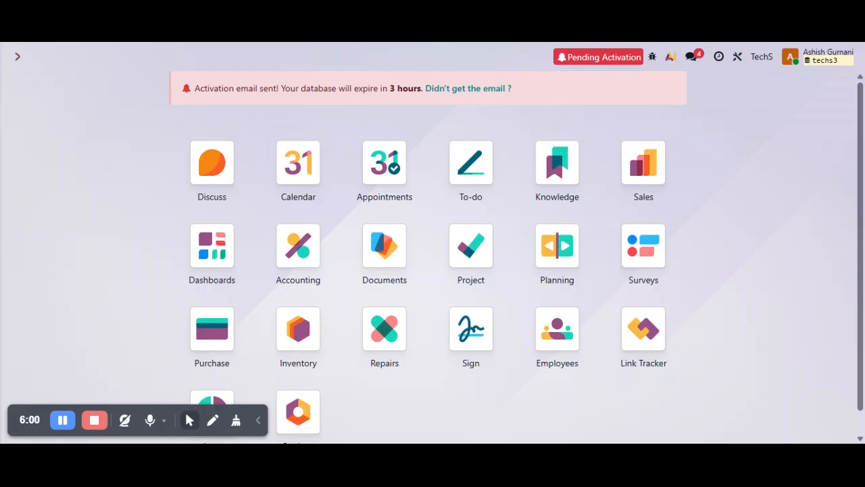
text(repai)
key(Return)
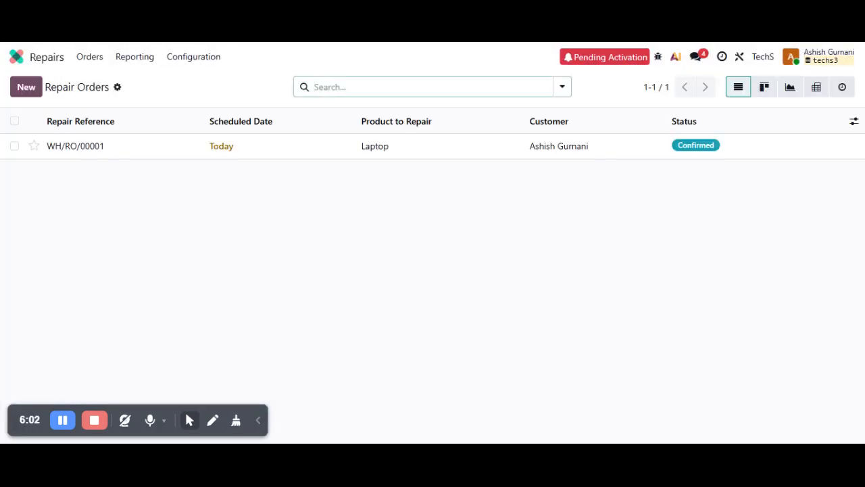
click(37, 92)
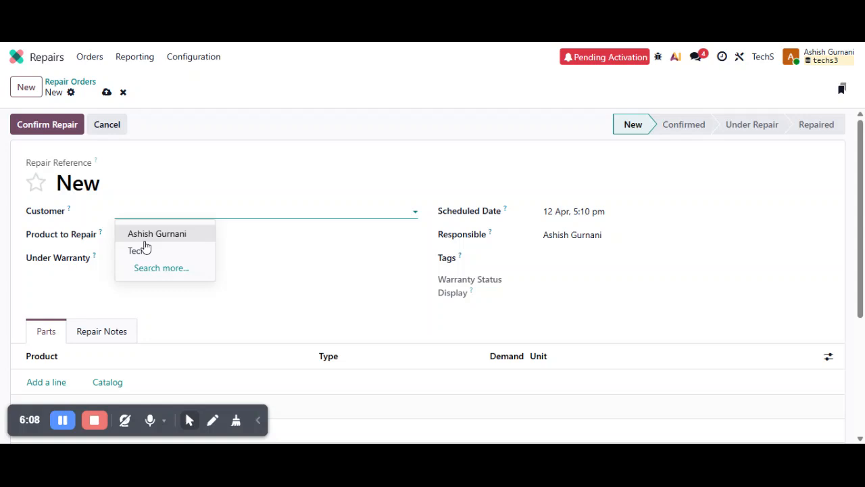
click(181, 236)
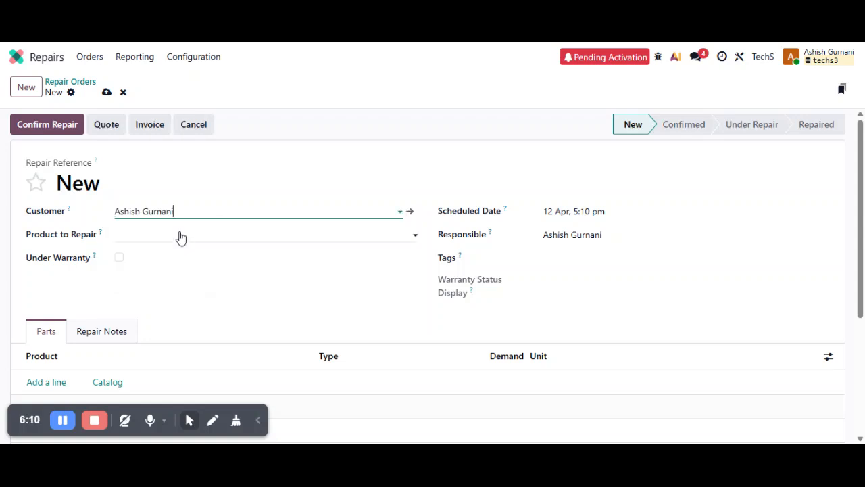
Step: Set Laptop with serial number 0000005 as the product to repair and save the repair order
click(181, 235)
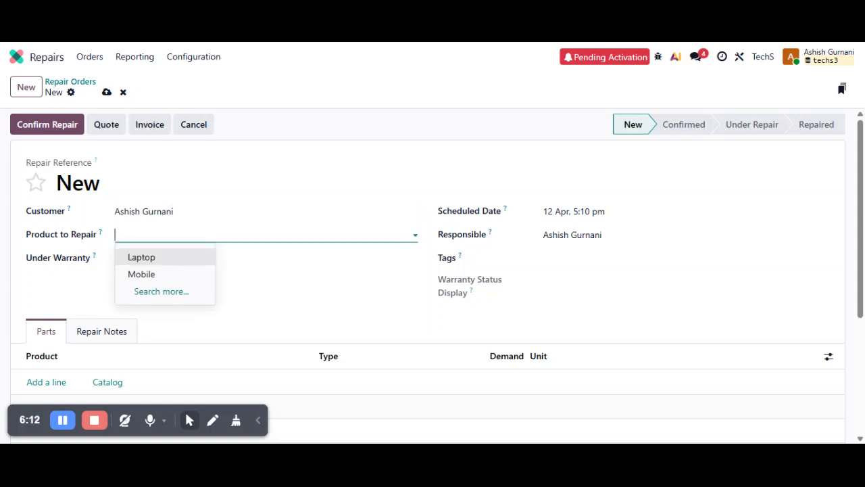
click(165, 260)
click(165, 260)
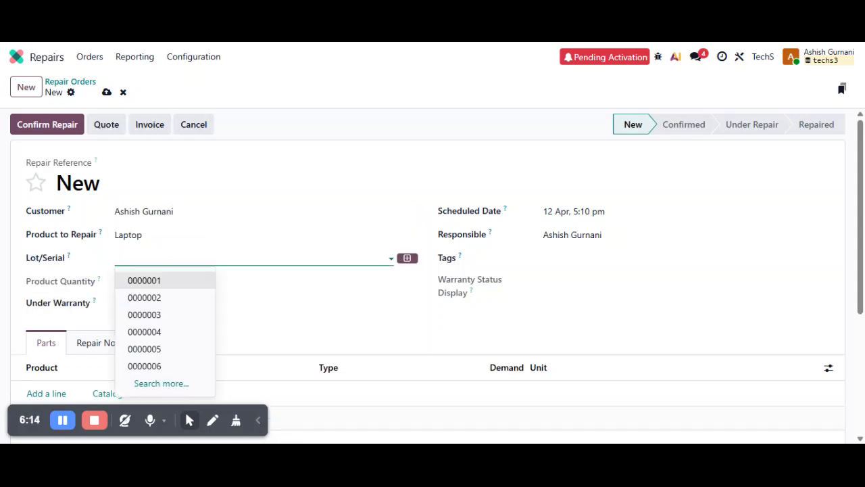
click(178, 349)
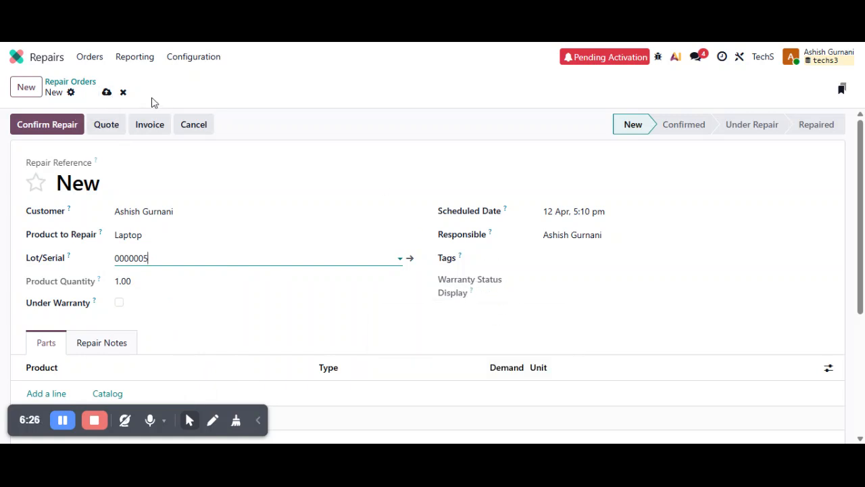
click(106, 92)
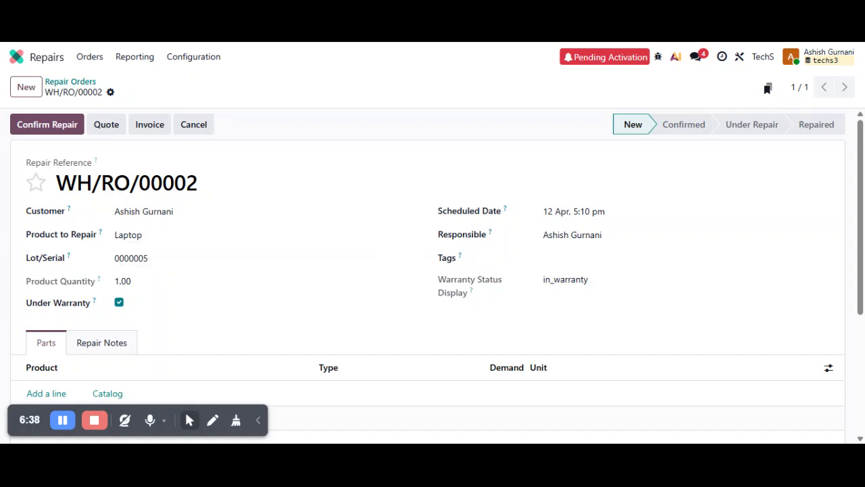
Step: Review the repair order's Under Warranty field and parts section, and confirm the repair
drag(19, 313, 94, 313)
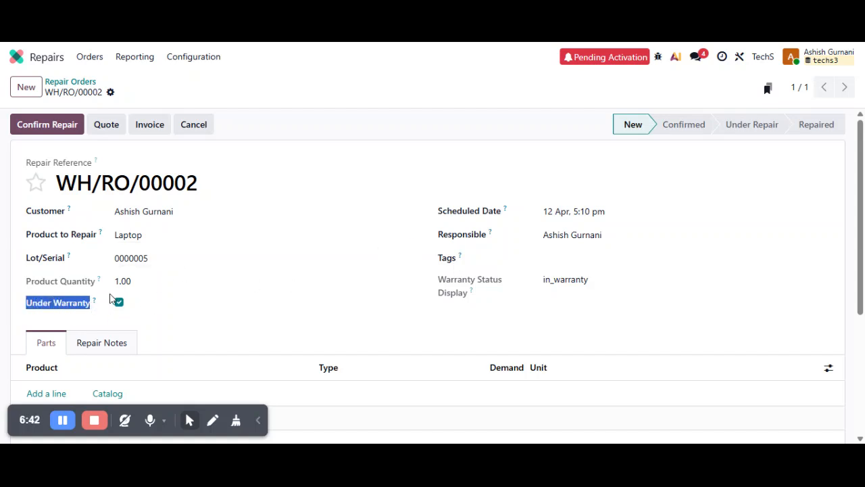
scroll(141, 317, down, 1)
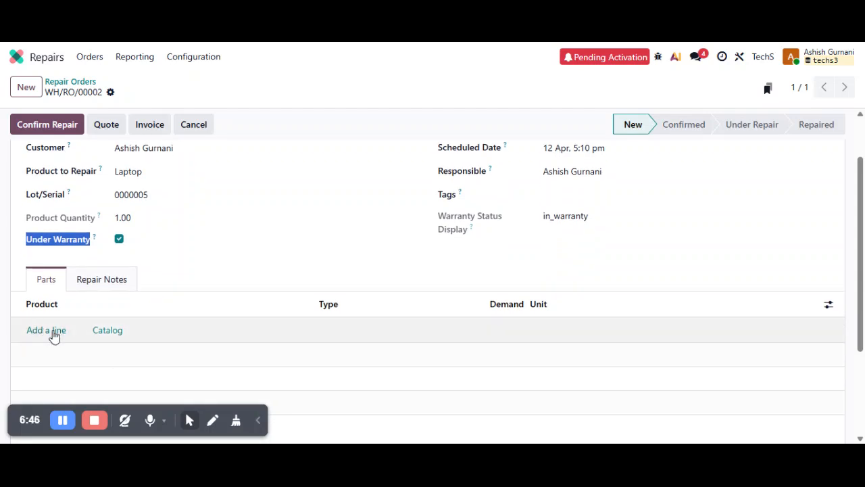
scroll(133, 250, up, 1)
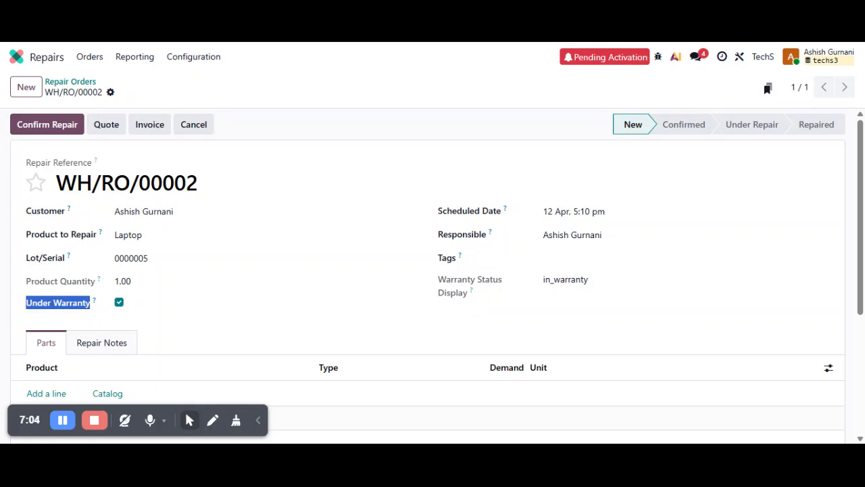
click(295, 126)
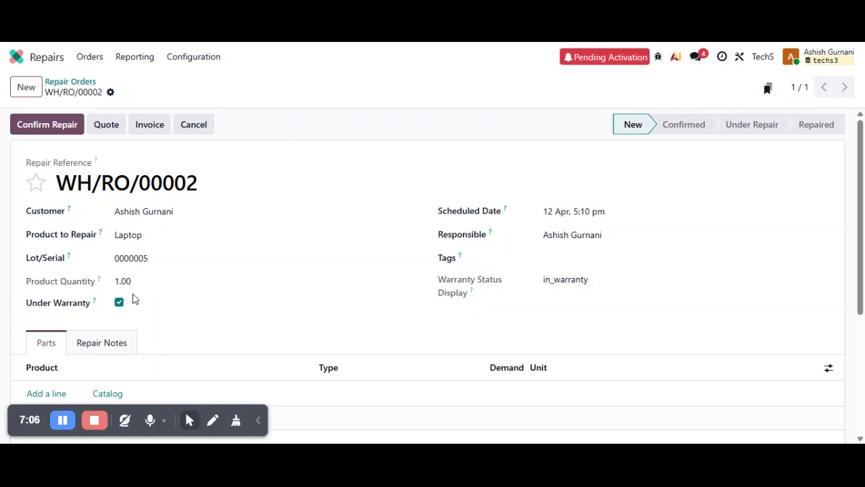
scroll(323, 219, down, 1)
scroll(323, 219, up, 1)
click(42, 126)
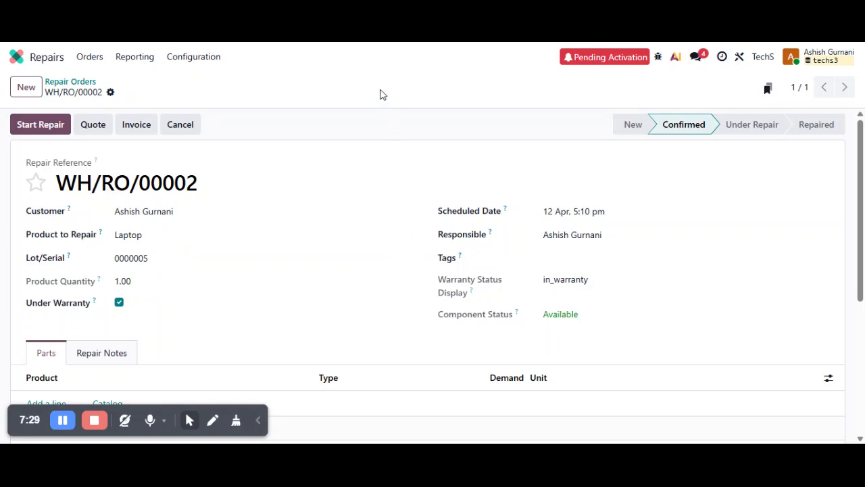
Step: Open the automation rule "Compute Warranty- Based on Product" from the Automation Rules to examine its trigger and domains
click(16, 57)
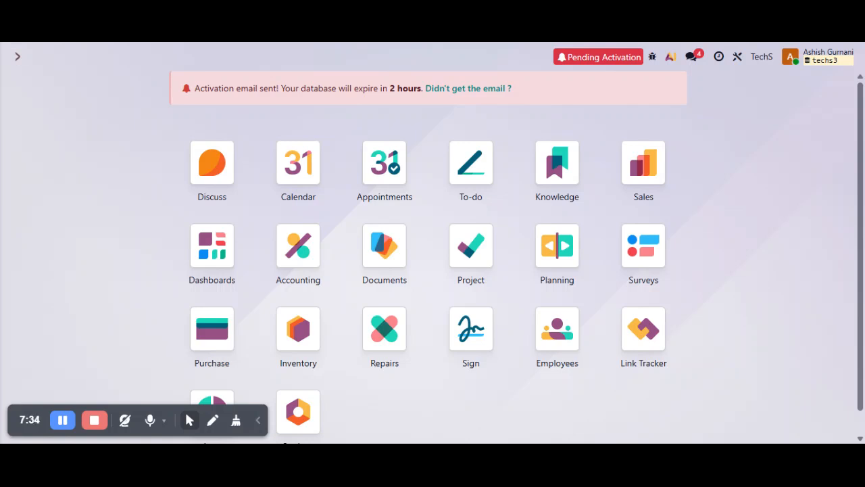
text(automa)
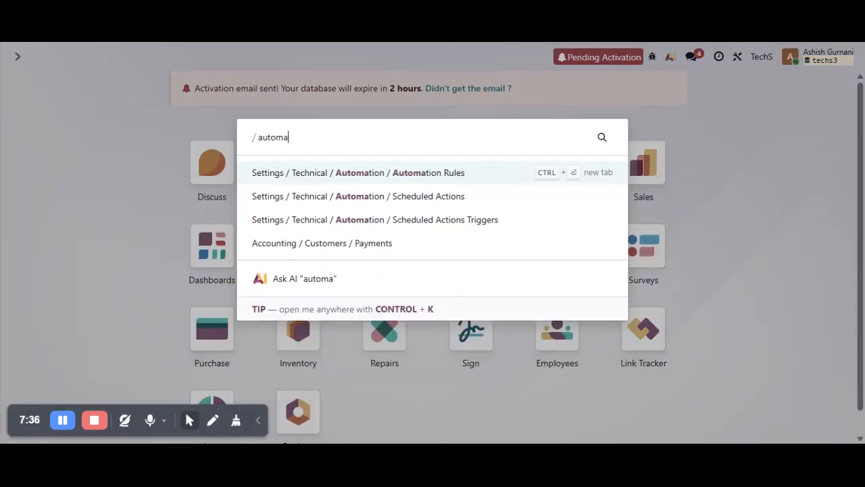
key(Return)
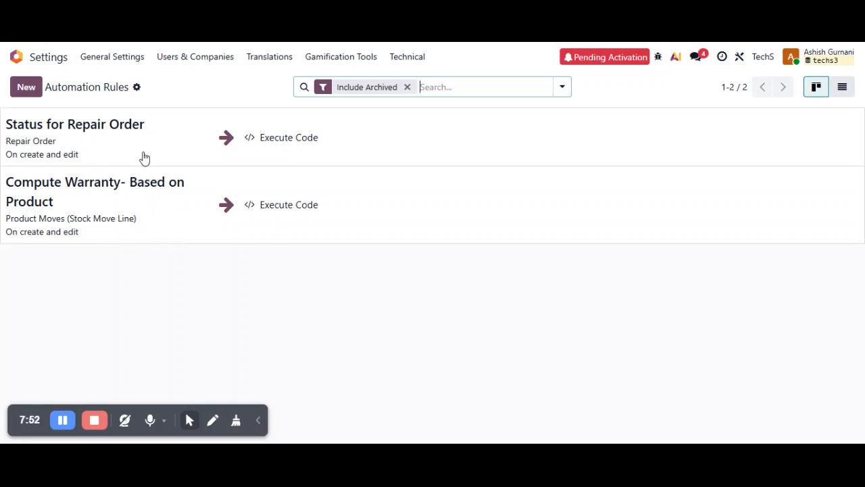
click(181, 218)
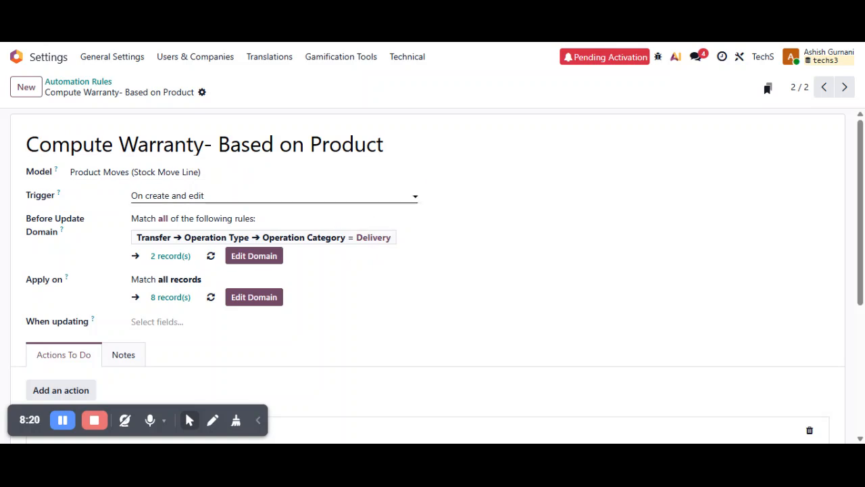
Step: Examine the Execute Code action of the warranty computation rule and close it
scroll(309, 257, down, 2)
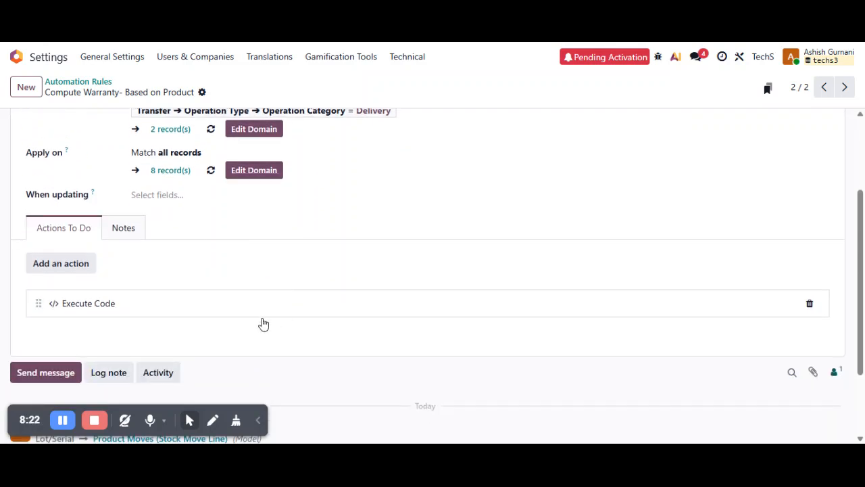
click(262, 314)
scroll(338, 297, down, 3)
scroll(358, 295, up, 3)
key(Escape)
scroll(359, 295, up, 2)
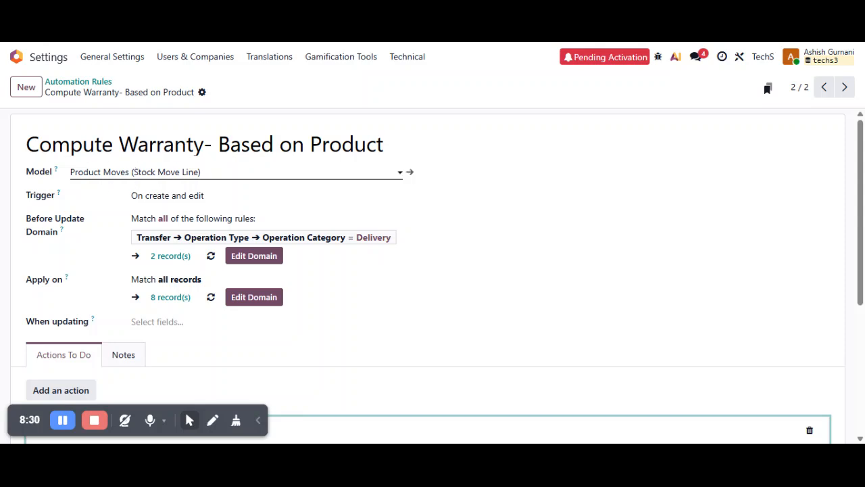
Step: Examine the "Status for Repair Order" automation rule's settings and actions, and return to the home screen
click(824, 87)
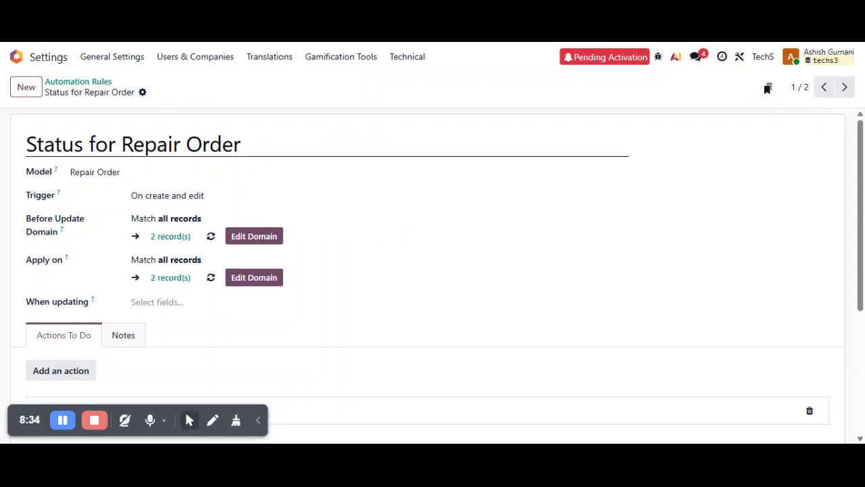
scroll(286, 303, down, 3)
scroll(243, 244, up, 2)
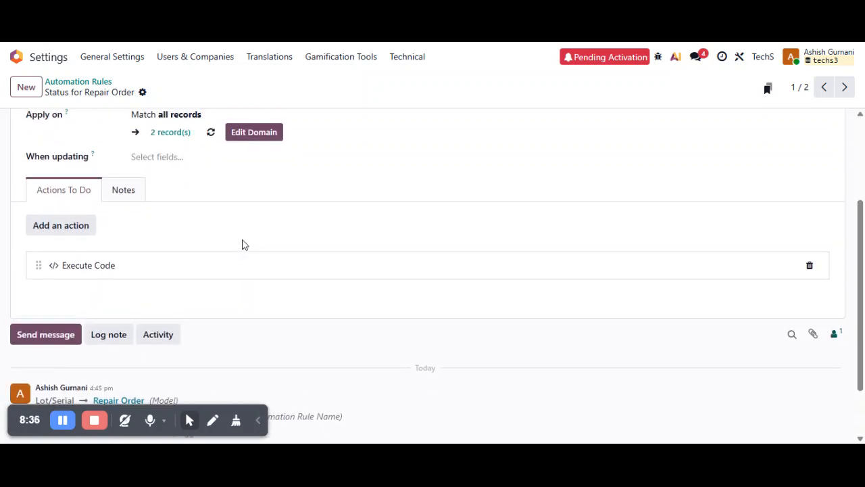
scroll(196, 333, up, 2)
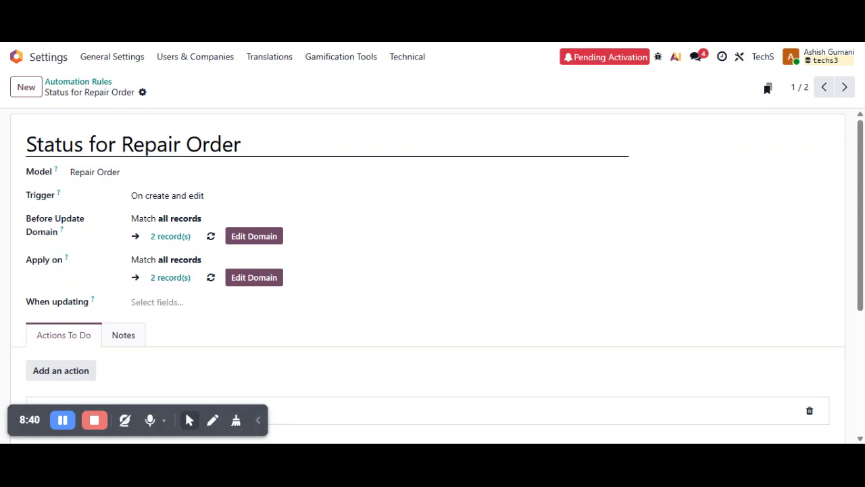
click(50, 65)
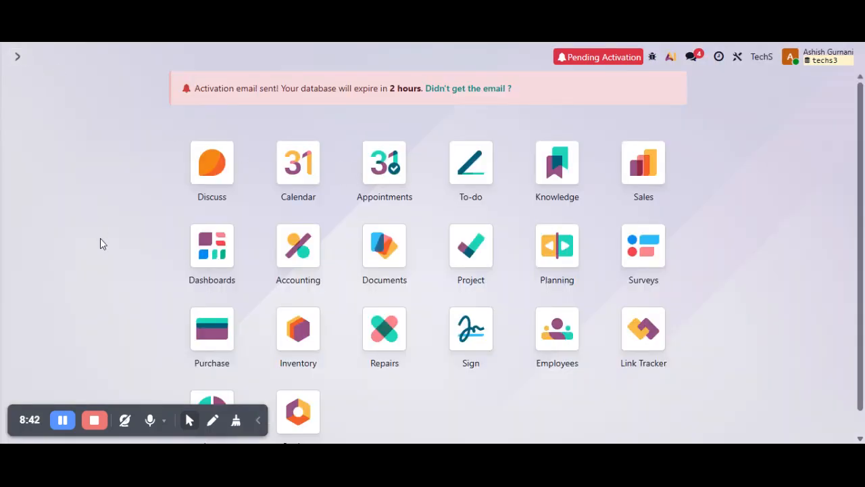